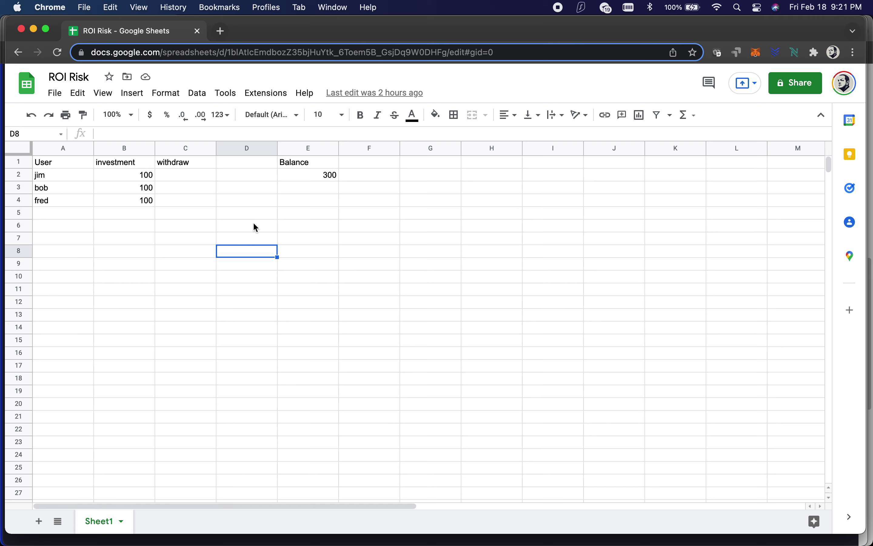
# Step: Click through cells in the ROI Risk sheet
pyautogui.click(228, 225)
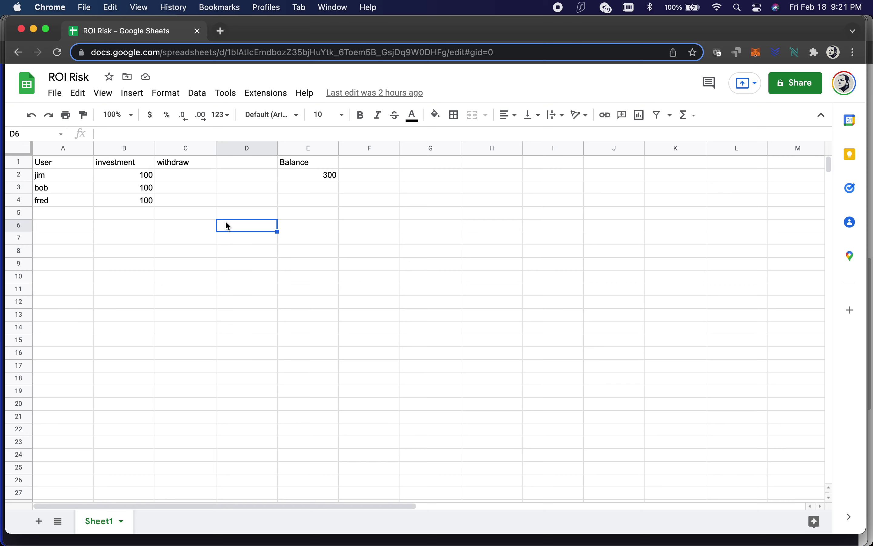
pyautogui.click(233, 190)
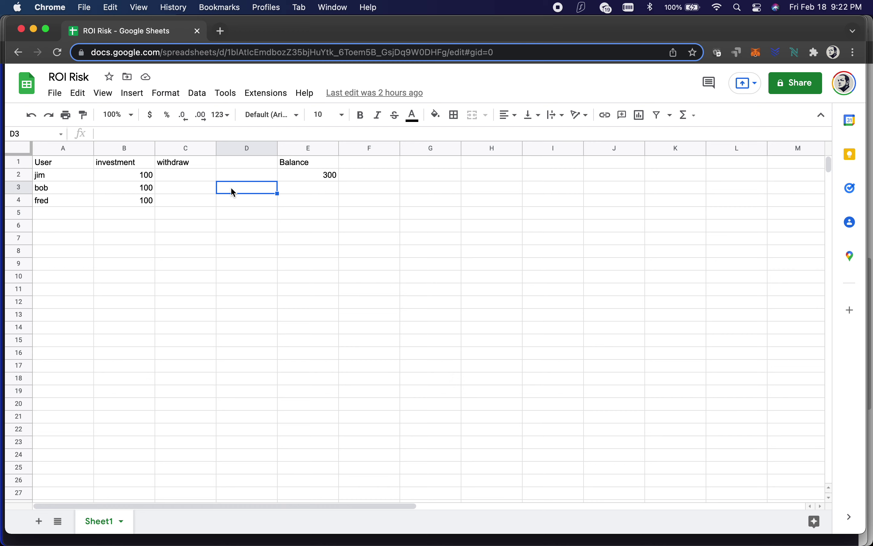
pyautogui.click(248, 204)
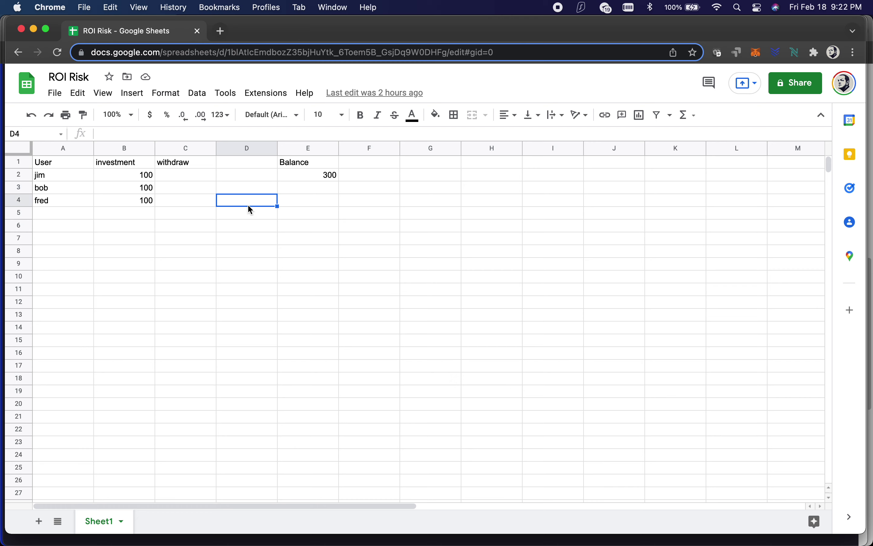
pyautogui.click(242, 189)
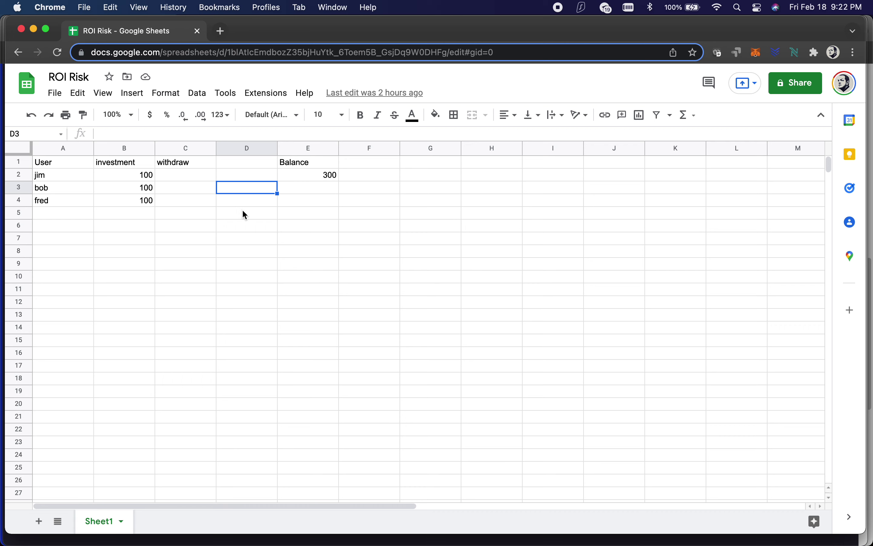
pyautogui.click(242, 202)
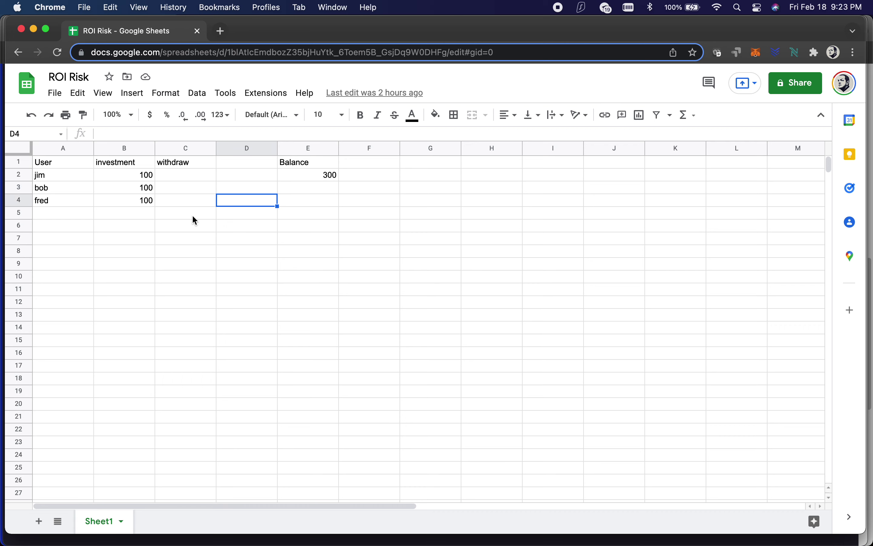
# Step: Point out the 100 investments for bob, jim and fred in column B
pyautogui.click(119, 191)
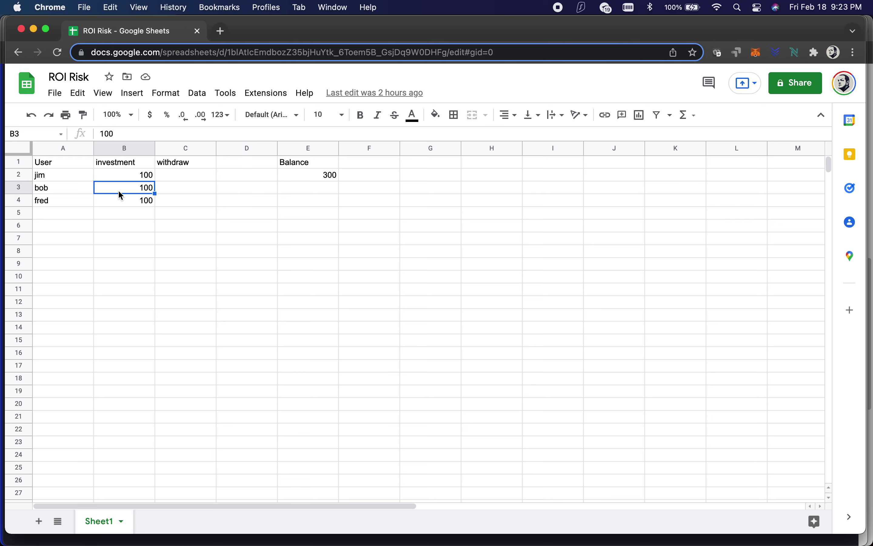
pyautogui.click(112, 174)
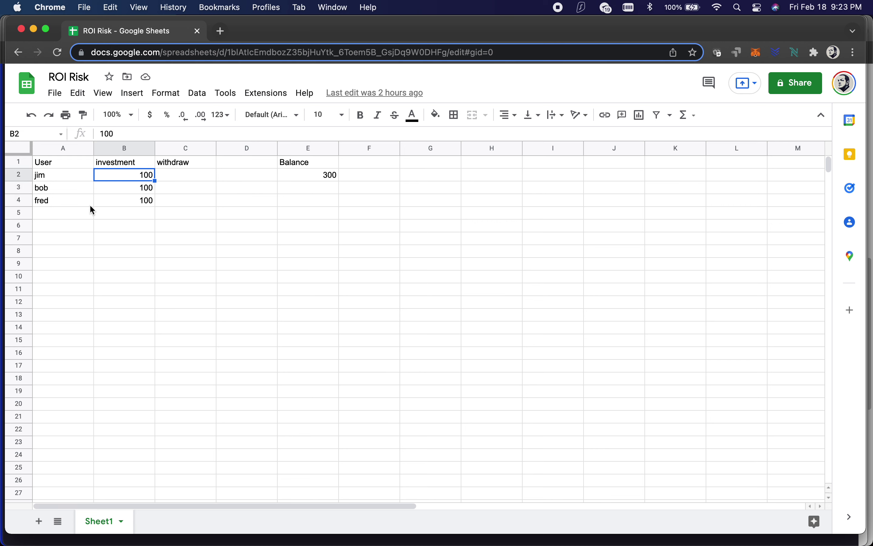
pyautogui.click(107, 203)
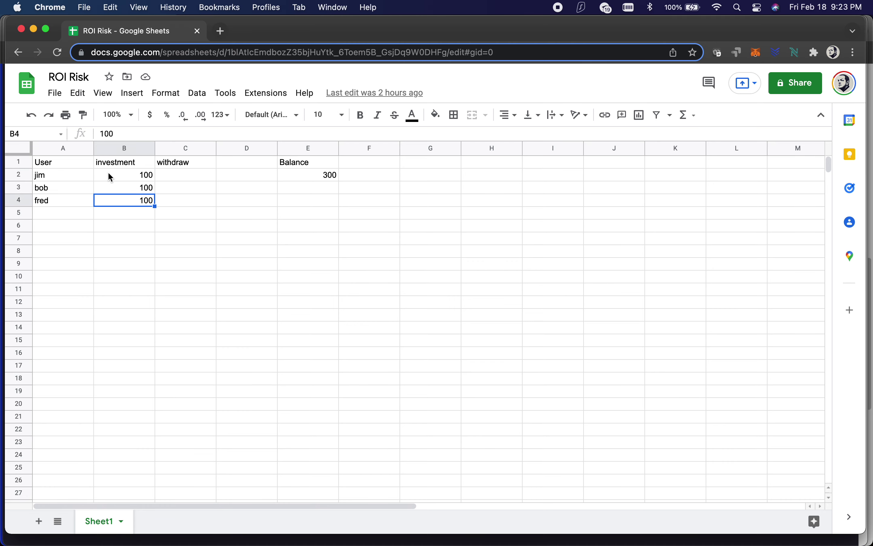
pyautogui.click(135, 174)
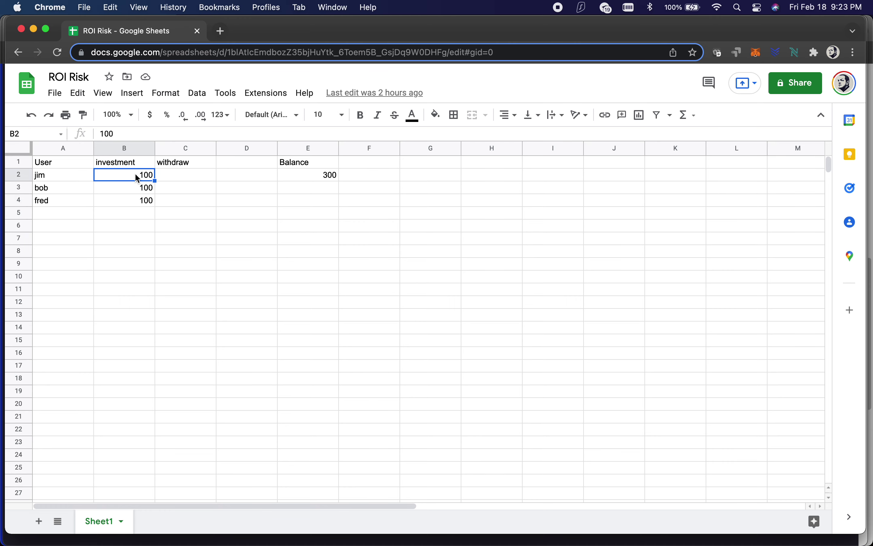
pyautogui.click(135, 187)
pyautogui.click(136, 200)
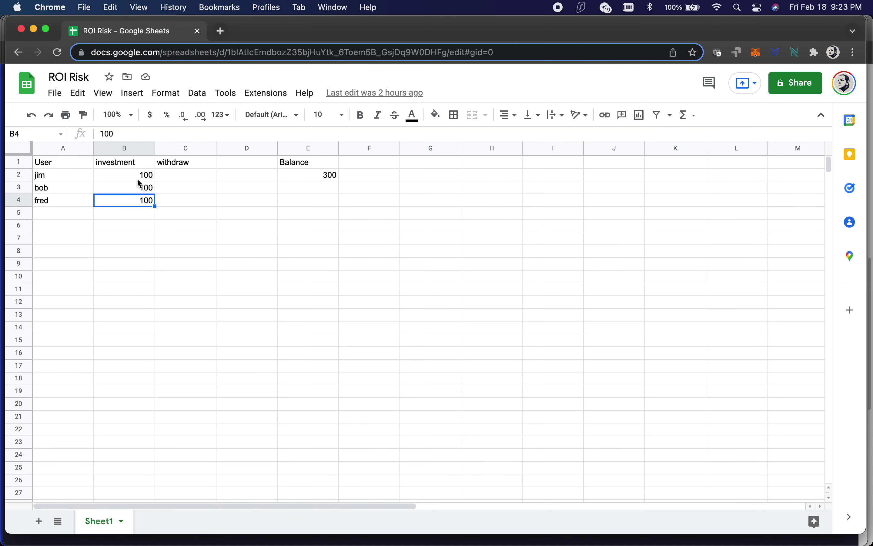
pyautogui.click(137, 178)
pyautogui.click(136, 189)
pyautogui.click(137, 200)
# Step: Enter a 300 withdrawal for jim in C2
pyautogui.click(167, 175)
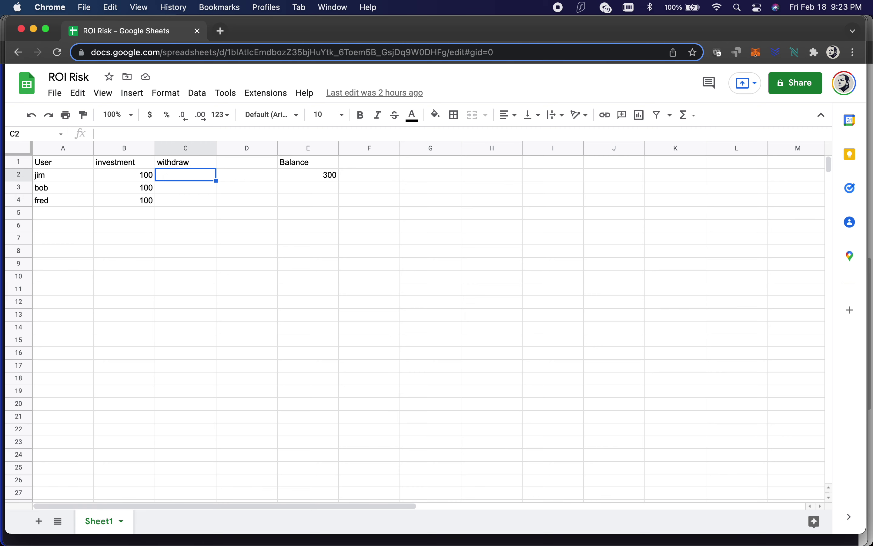
pyautogui.write('300')
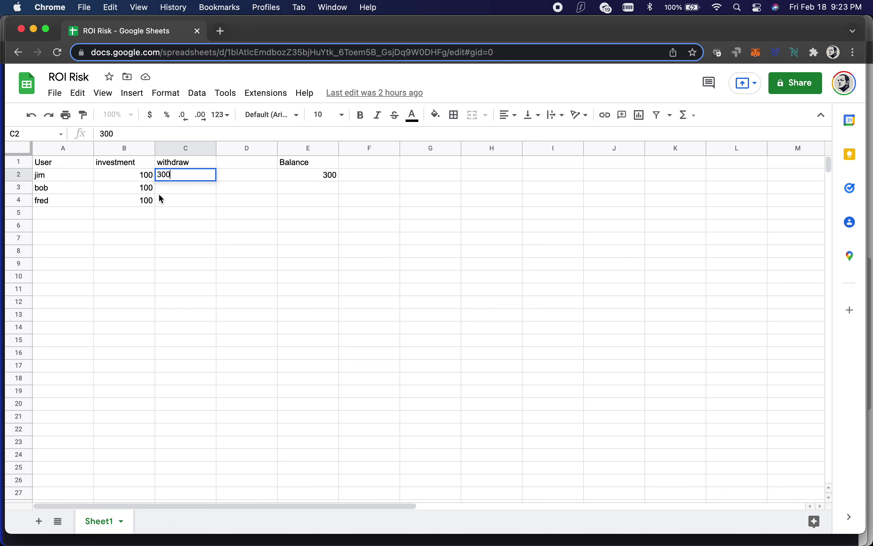
pyautogui.press('Return')
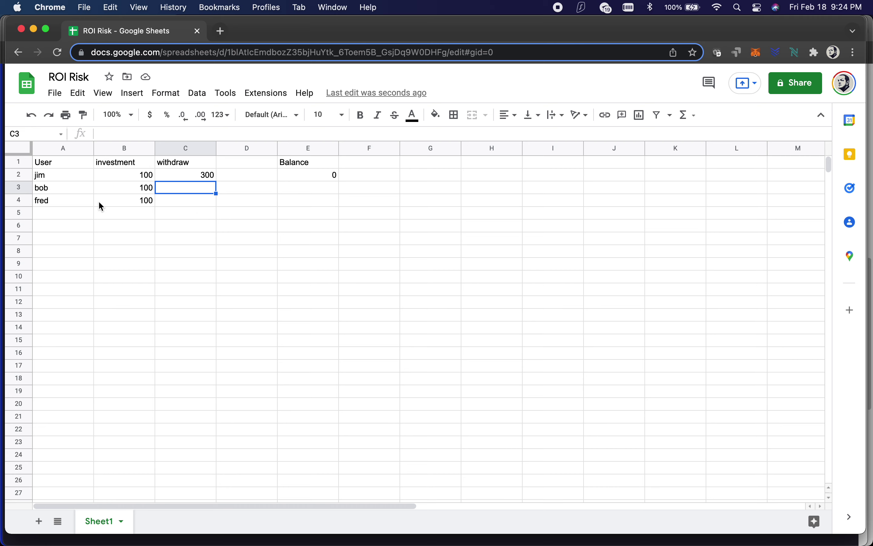
# Step: Copy the jim, bob and fred rows A2:B4 into A5:B10, then check the B2:B10 total
pyautogui.moveTo(47, 175); pyautogui.dragTo(123, 203)
pyautogui.press('super+c')
pyautogui.moveTo(61, 216); pyautogui.dragTo(119, 284)
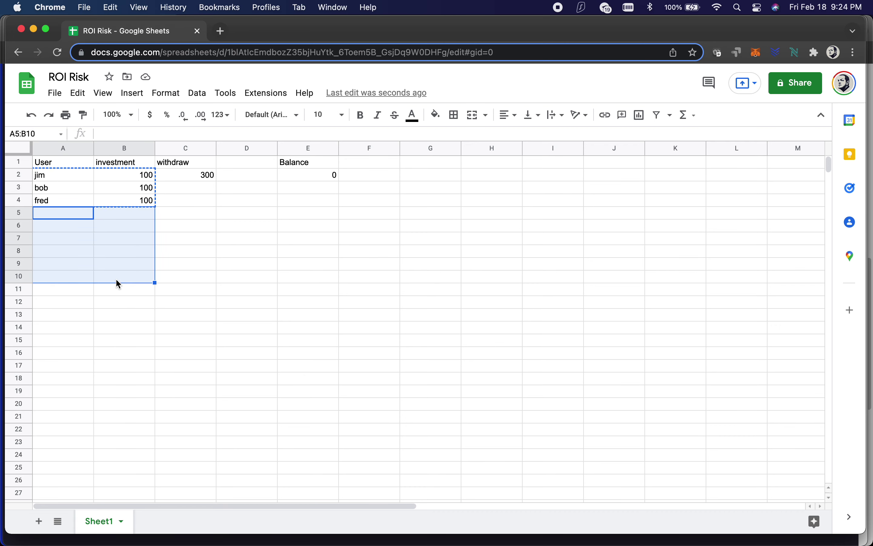
pyautogui.press('super+v')
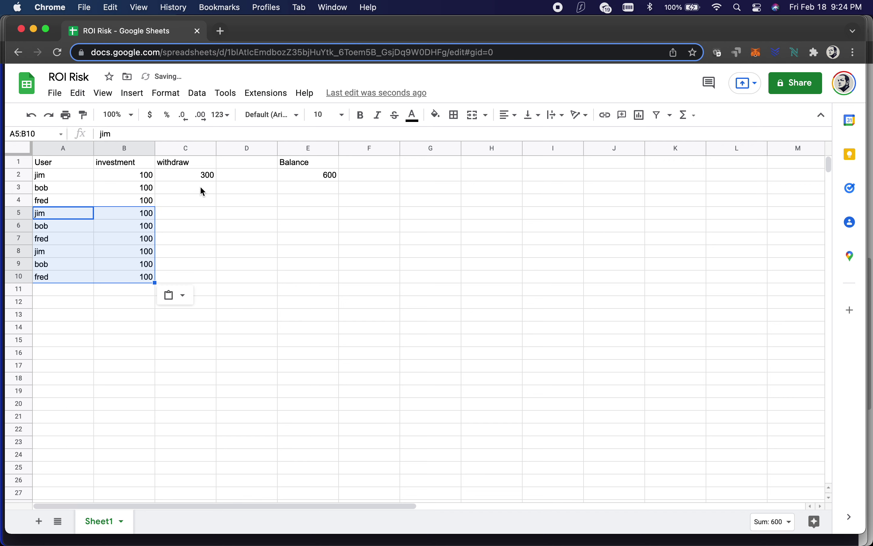
pyautogui.click(54, 177)
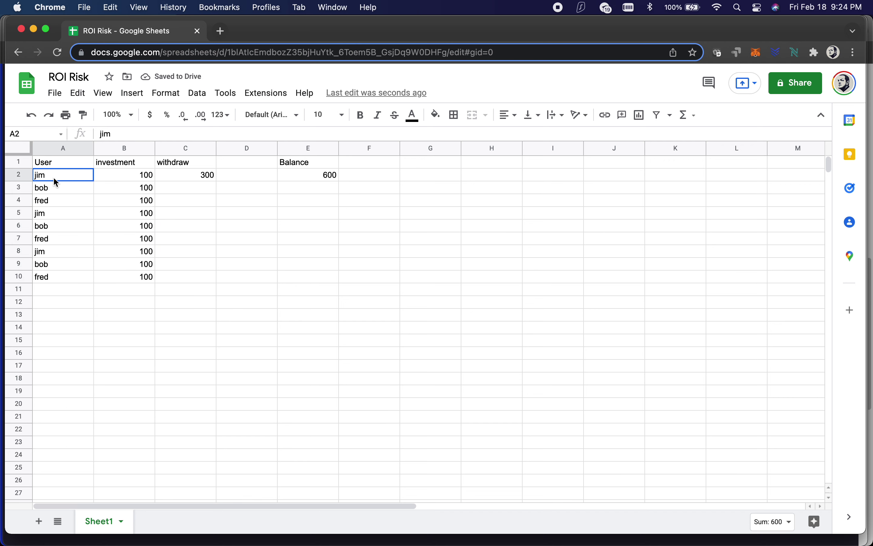
pyautogui.click(186, 180)
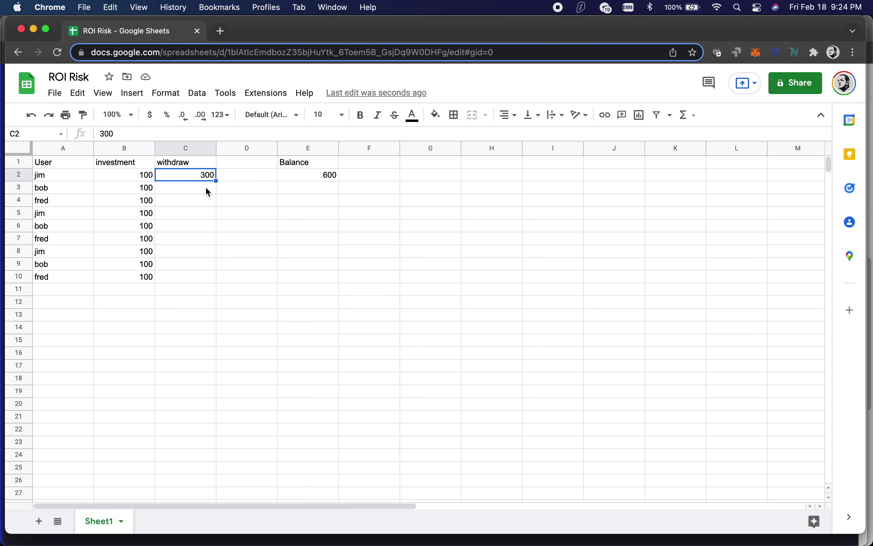
pyautogui.moveTo(138, 179); pyautogui.dragTo(138, 282)
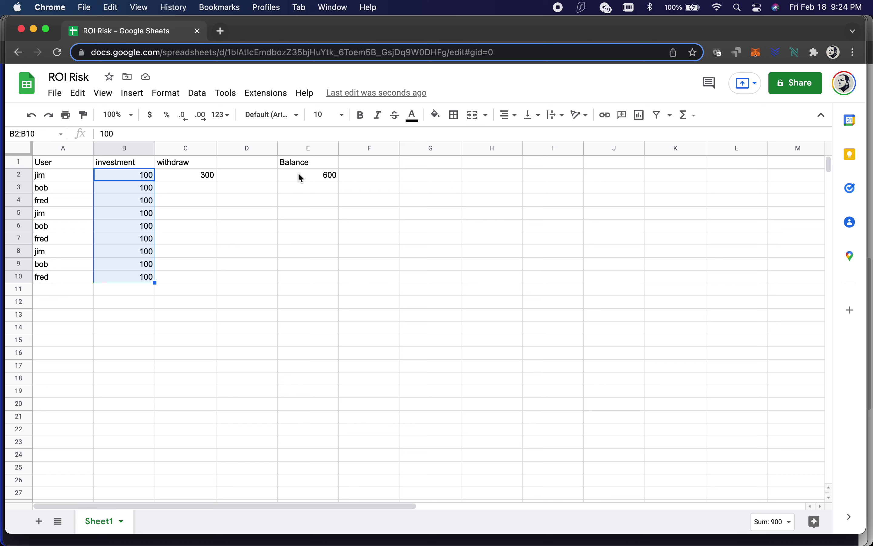
# Step: Enter 300 withdrawals for bob in C3 and fred in C4, then check the withdrawal total
pyautogui.click(182, 193)
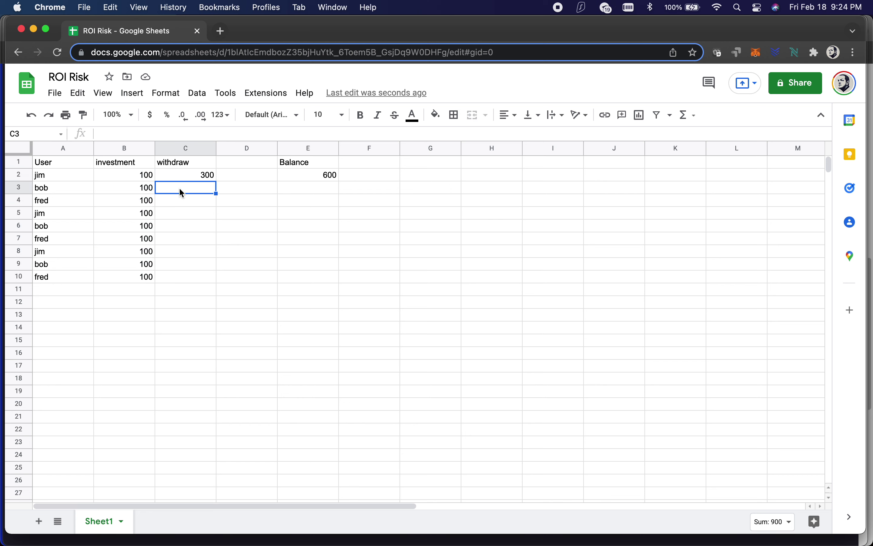
pyautogui.write('300')
pyautogui.press('Return')
pyautogui.write('300')
pyautogui.press('Return')
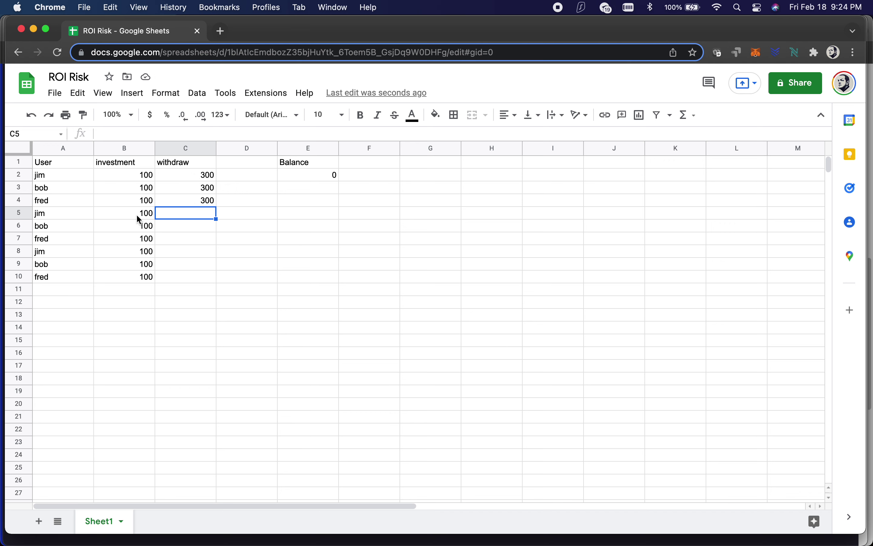
pyautogui.moveTo(61, 218); pyautogui.dragTo(124, 272)
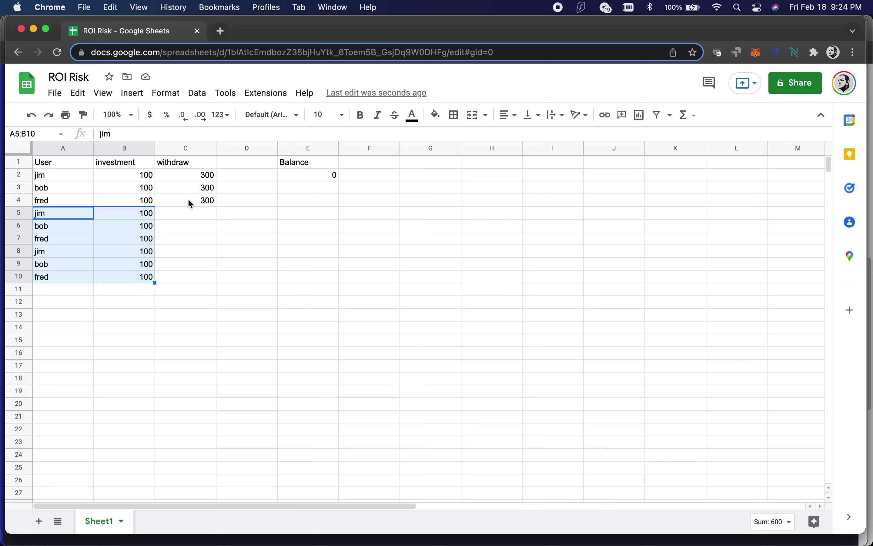
pyautogui.moveTo(190, 204); pyautogui.dragTo(188, 178)
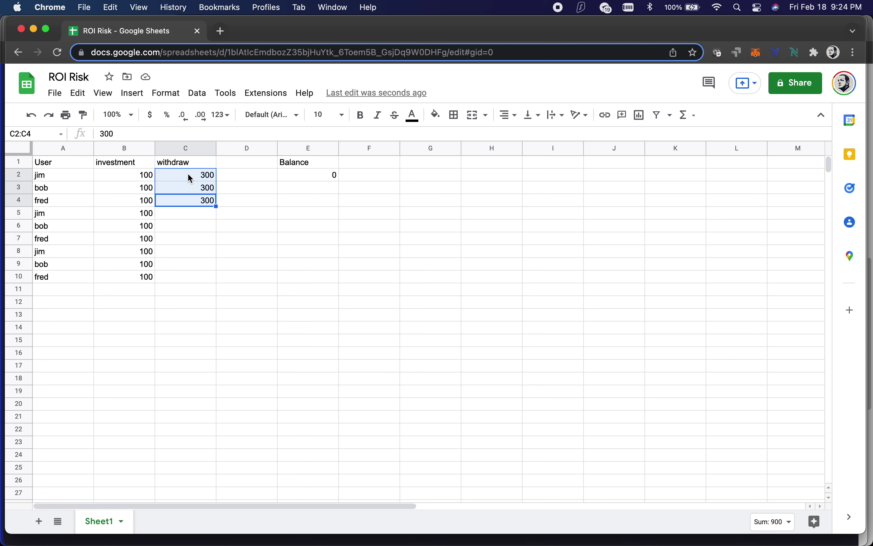
pyautogui.click(237, 199)
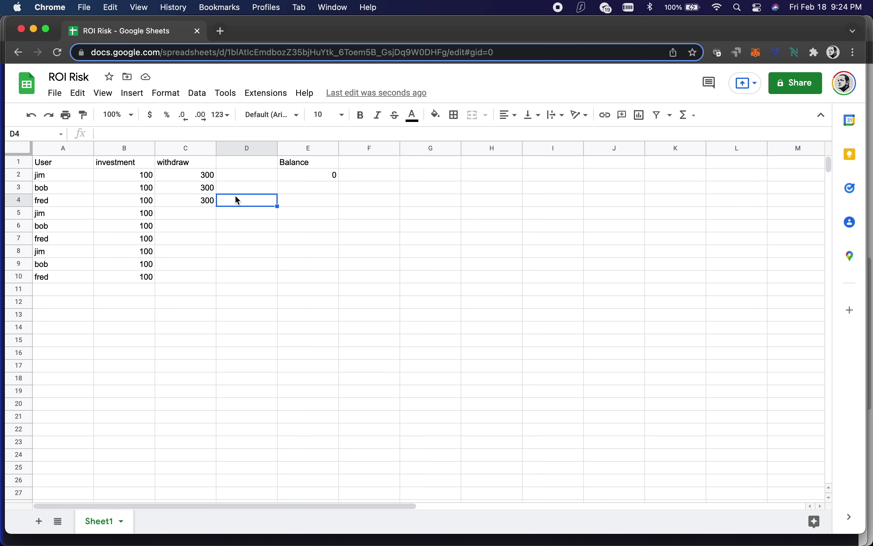
# Step: Change jim's, bob's and fred's withdrawals in C2:C4 to 150 each
pyautogui.click(196, 178)
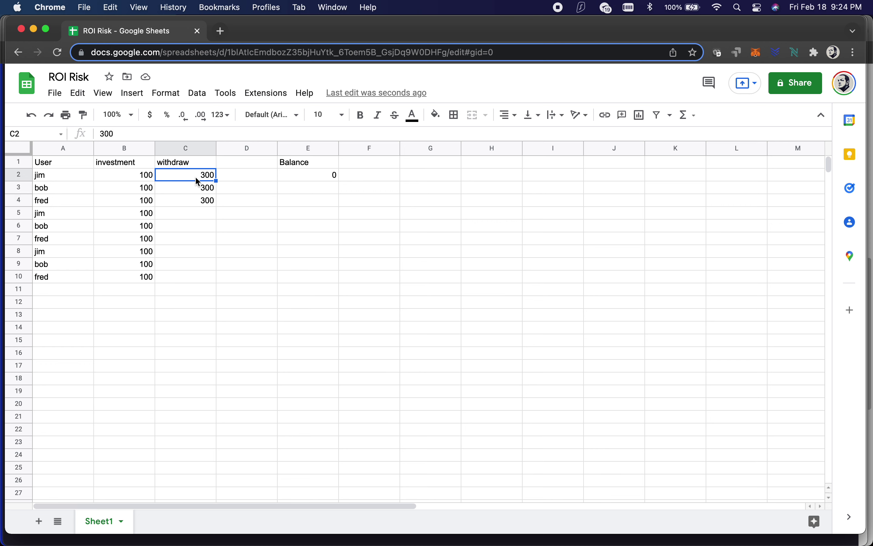
pyautogui.write('1500')
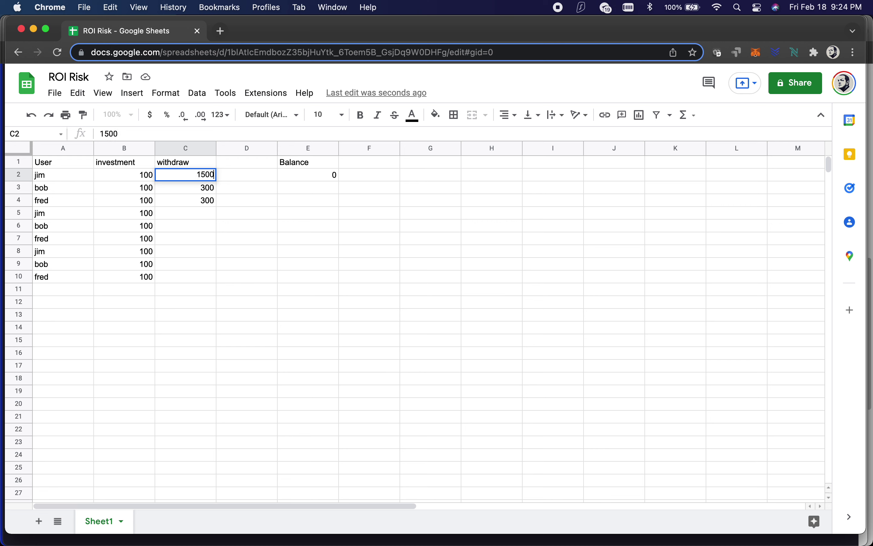
pyautogui.press('BackSpace')
pyautogui.press('Return')
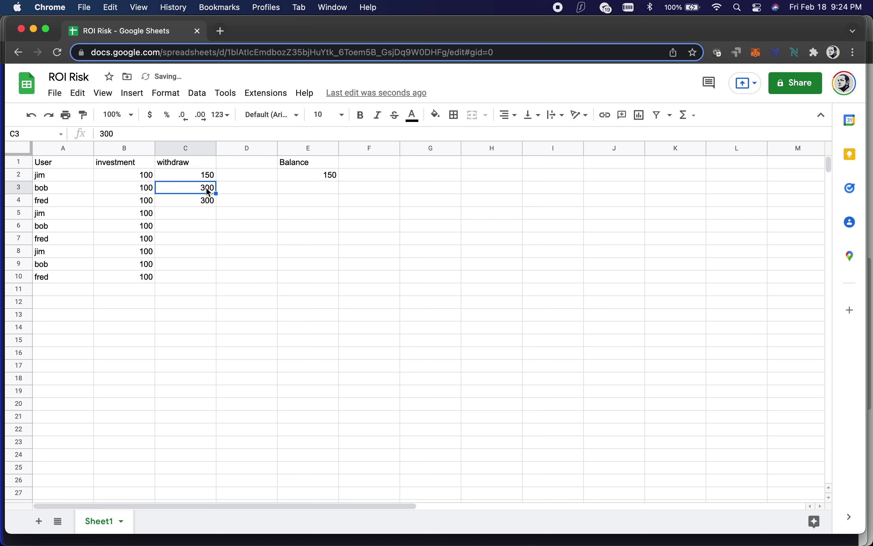
pyautogui.write('150')
pyautogui.press('Return')
pyautogui.write('150')
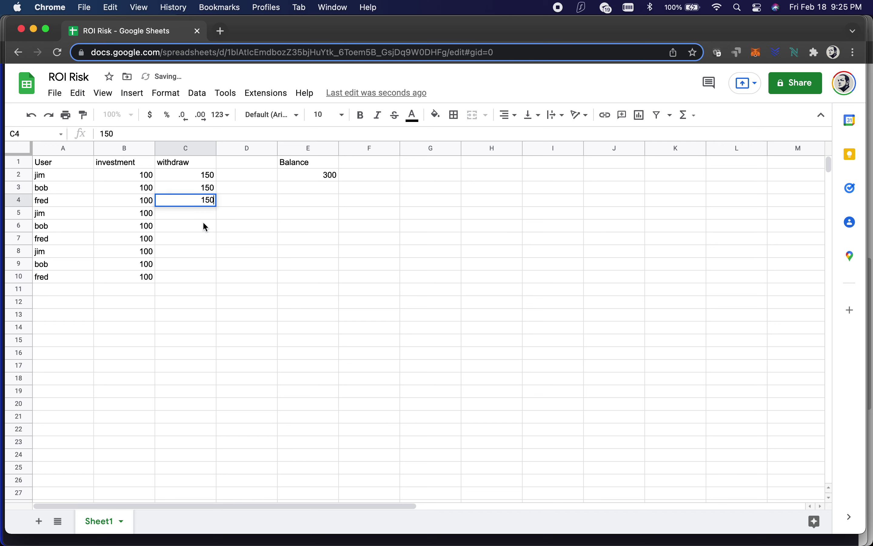
pyautogui.click(203, 223)
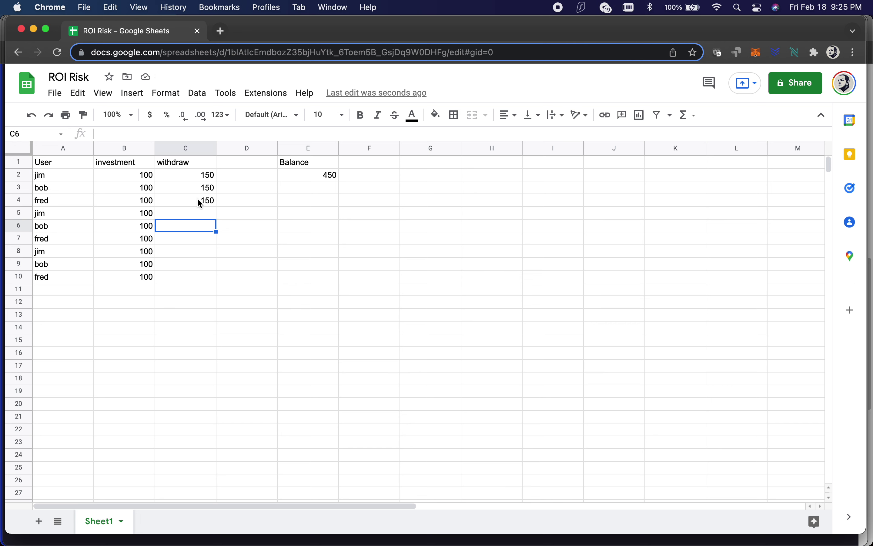
# Step: Set jim's, bob's and fred's withdrawals in C2:C4 to 75 each
pyautogui.click(206, 179)
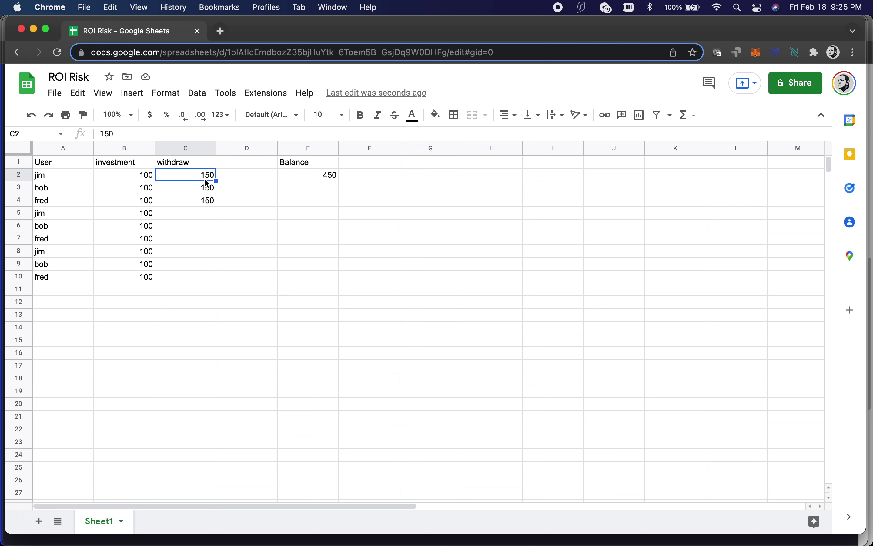
pyautogui.write('75')
pyautogui.press('Return')
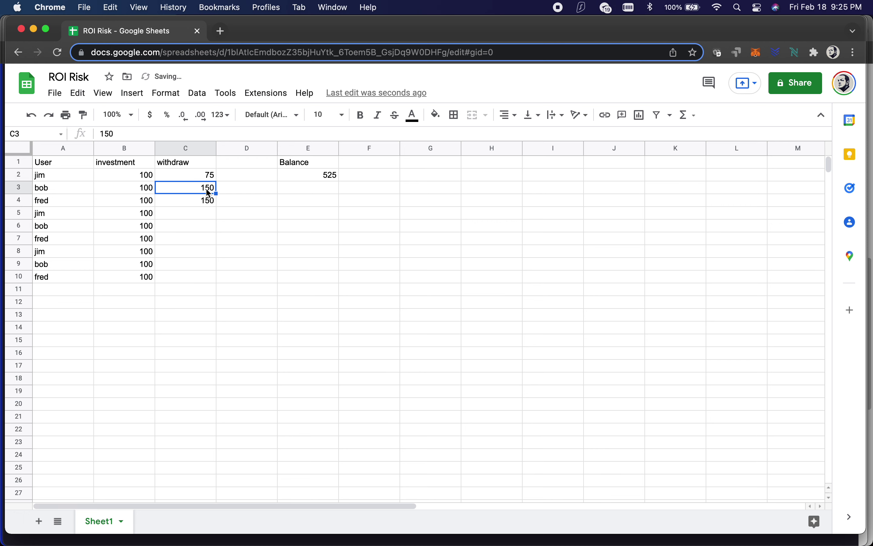
pyautogui.write('75')
pyautogui.press('Return')
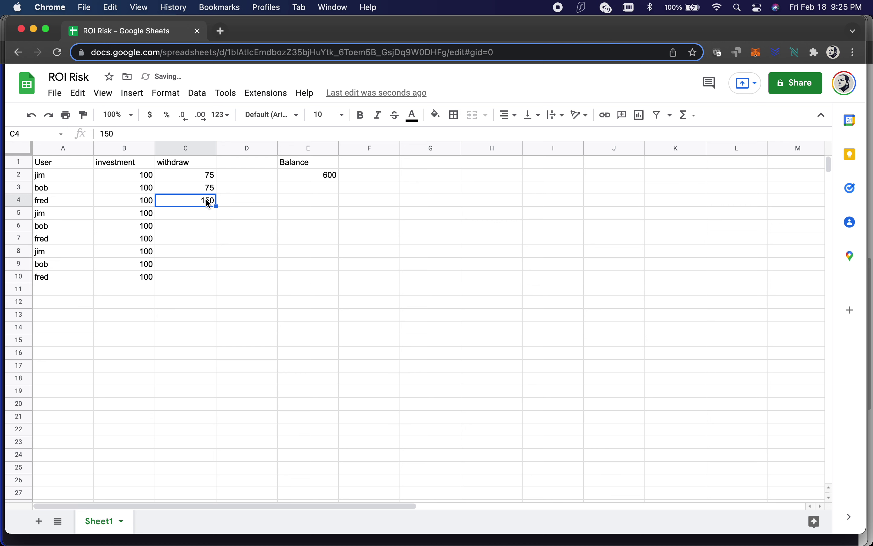
pyautogui.write('75')
pyautogui.press('Return')
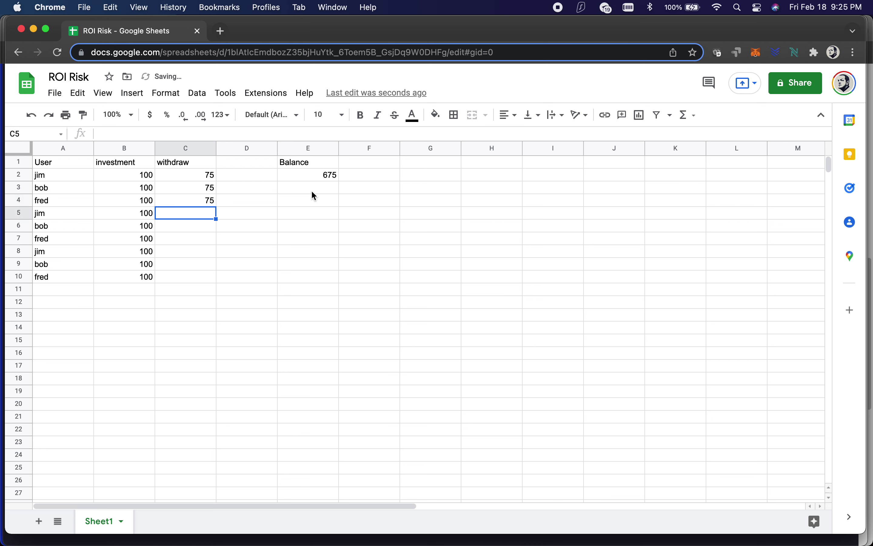
# Step: Copy the 75 from C4 into C5:C10 and check the C2:C10 withdrawal sum
pyautogui.click(209, 203)
pyautogui.press('super+c')
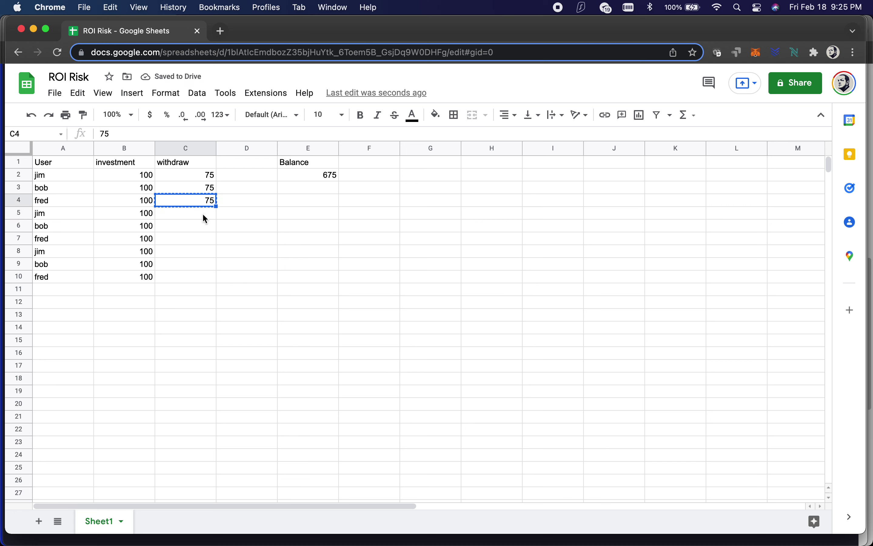
pyautogui.moveTo(203, 213); pyautogui.dragTo(207, 276)
pyautogui.press('super+v')
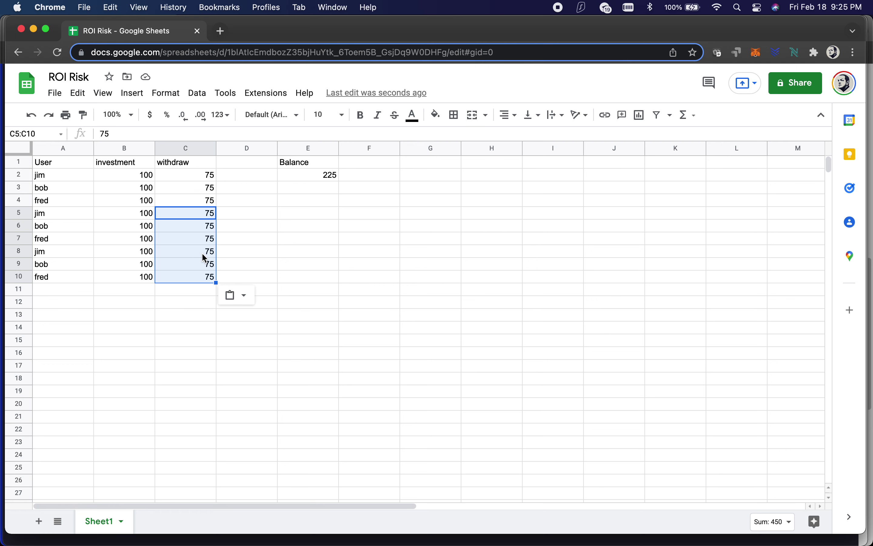
pyautogui.scroll(-2, 129, 356)
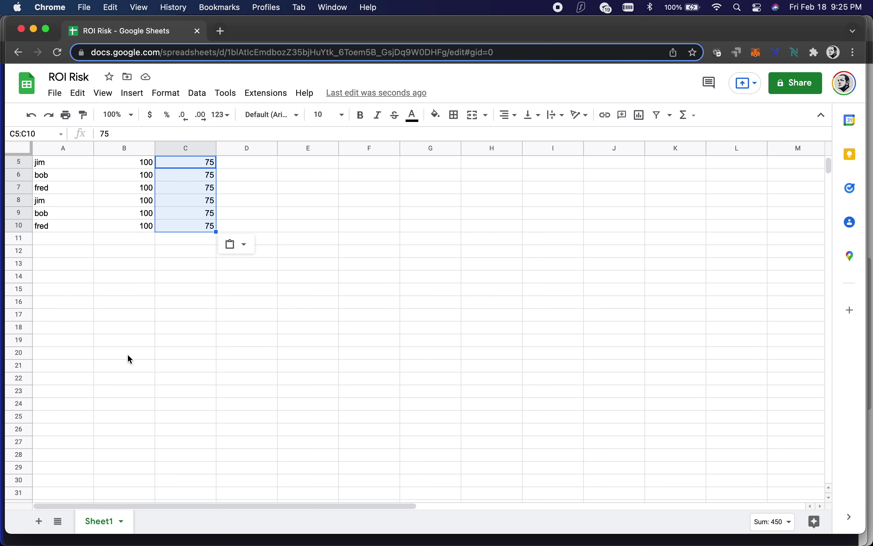
pyautogui.scroll(2, 170, 323)
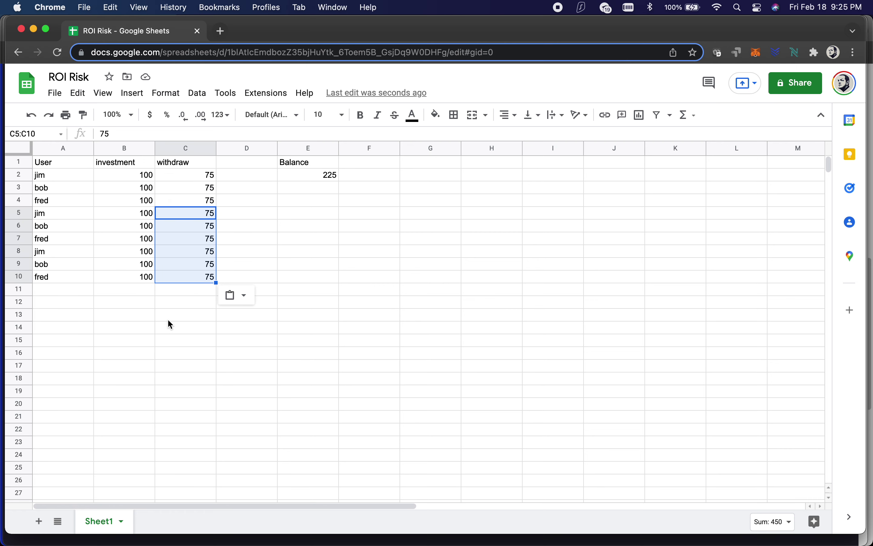
pyautogui.click(195, 176)
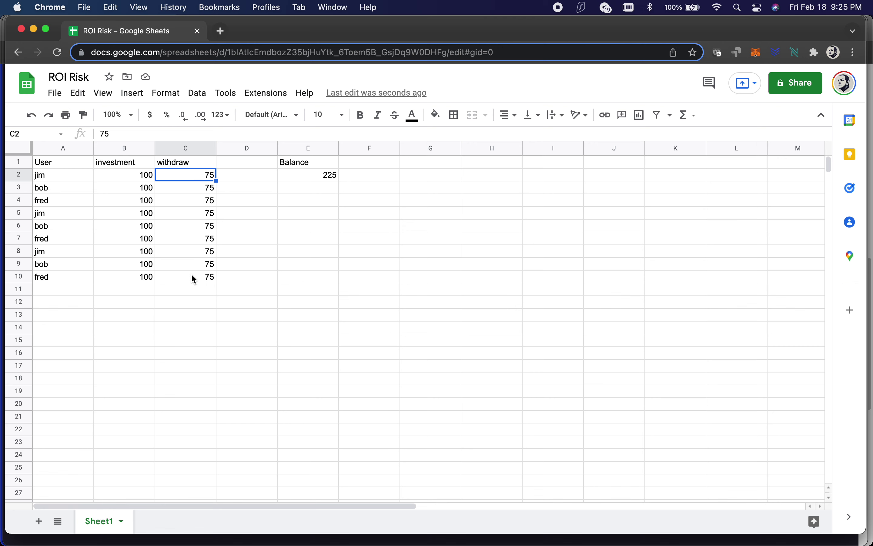
pyautogui.moveTo(193, 279); pyautogui.dragTo(191, 176)
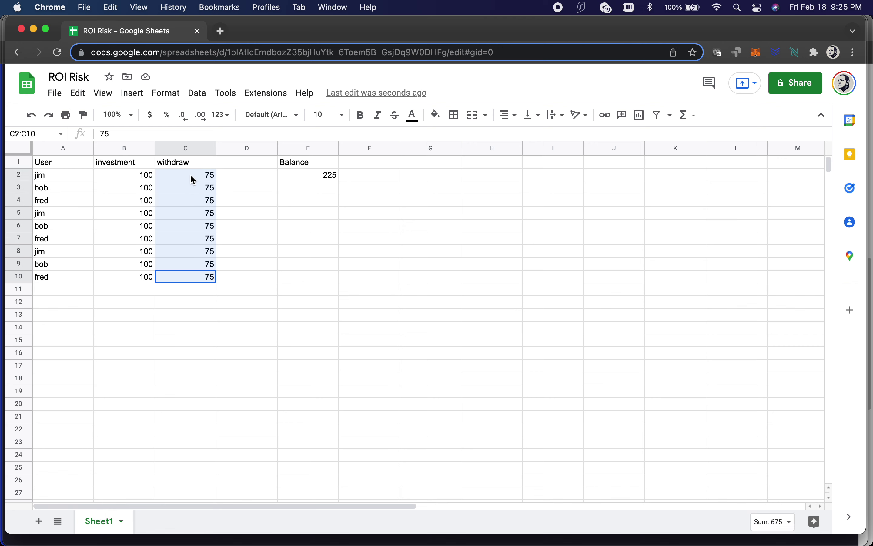
pyautogui.click(265, 251)
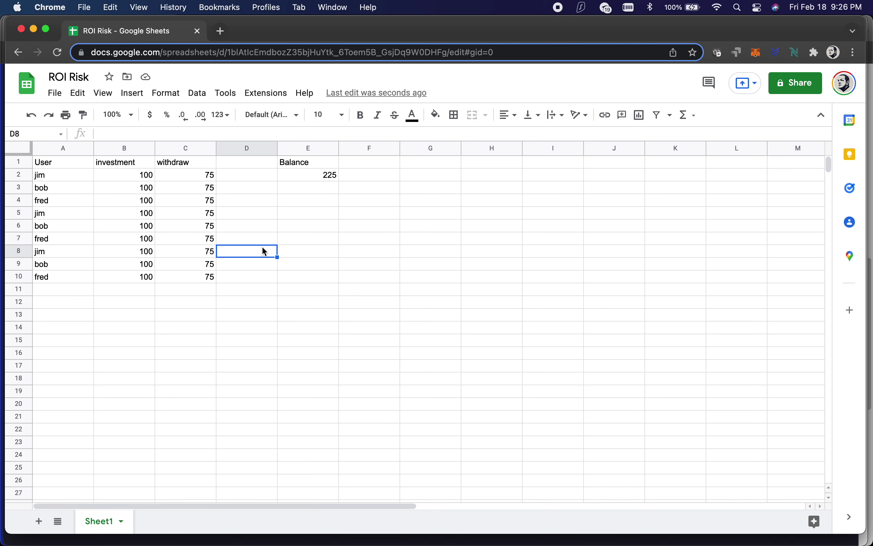
pyautogui.click(228, 221)
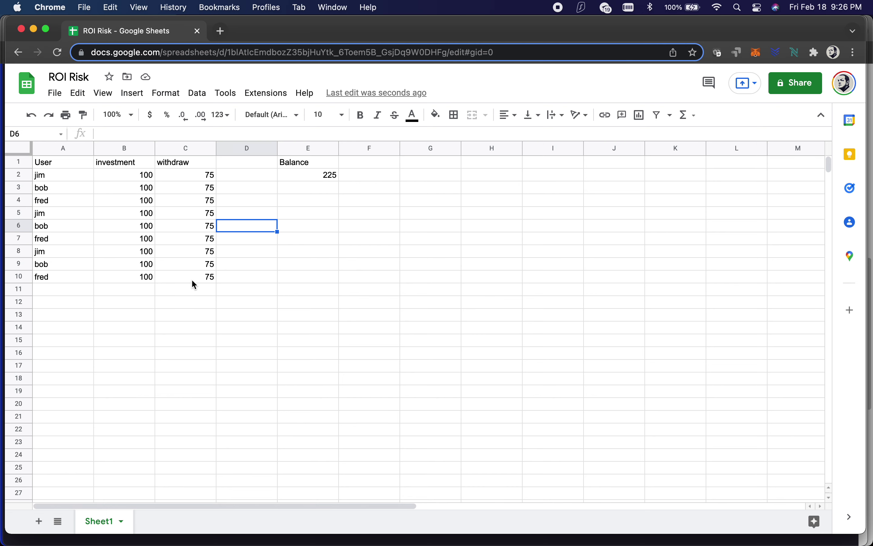
pyautogui.click(239, 187)
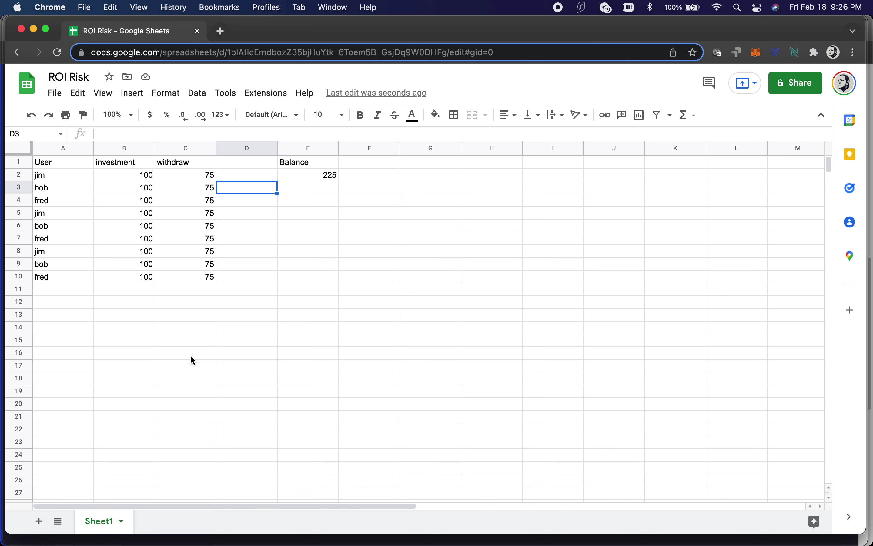
pyautogui.click(102, 222)
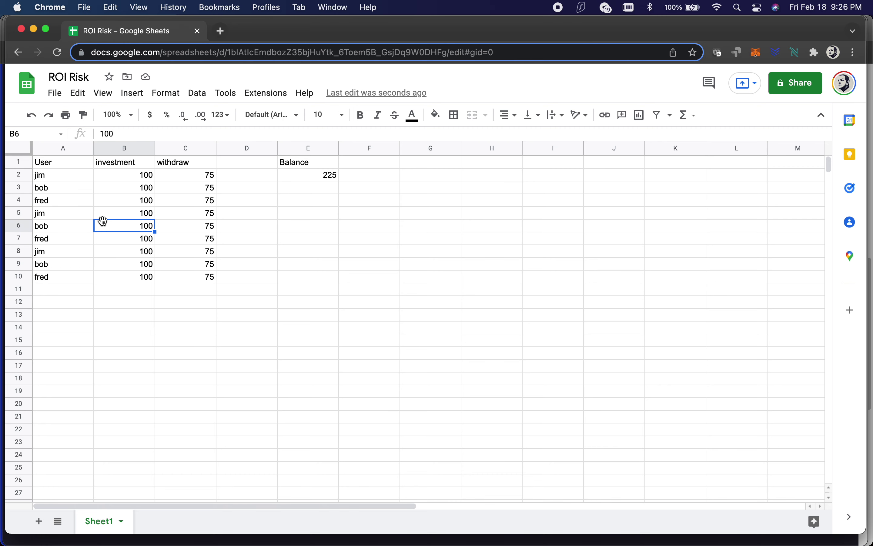
pyautogui.click(177, 224)
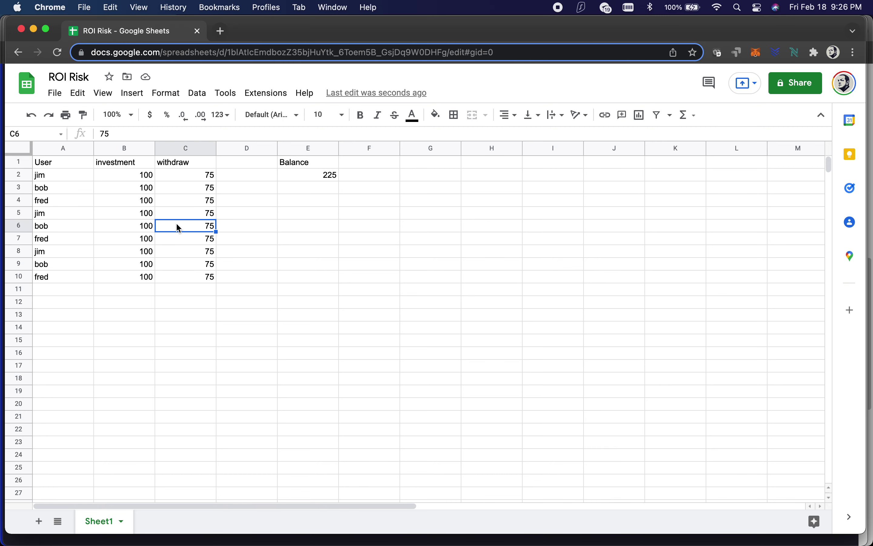
pyautogui.click(226, 252)
pyautogui.click(197, 254)
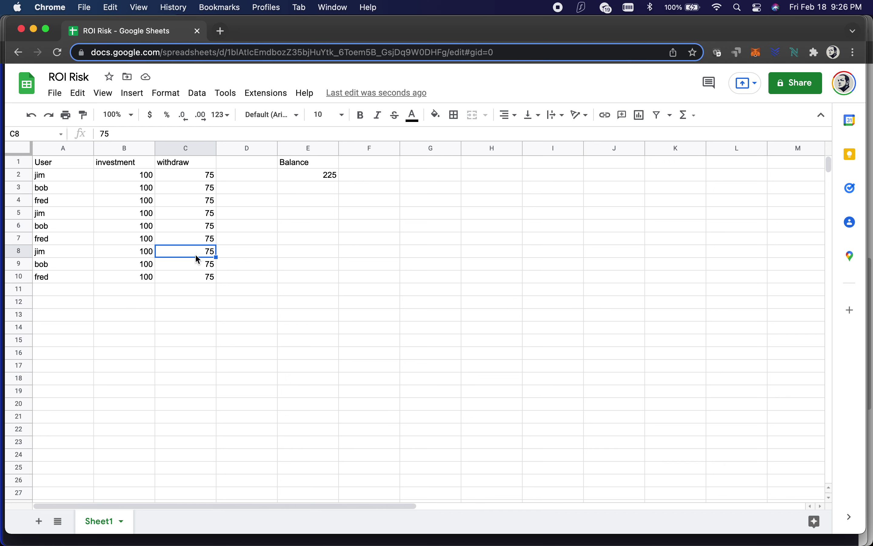
# Step: Raise bob's investment in B3 to 100000
pyautogui.click(143, 189)
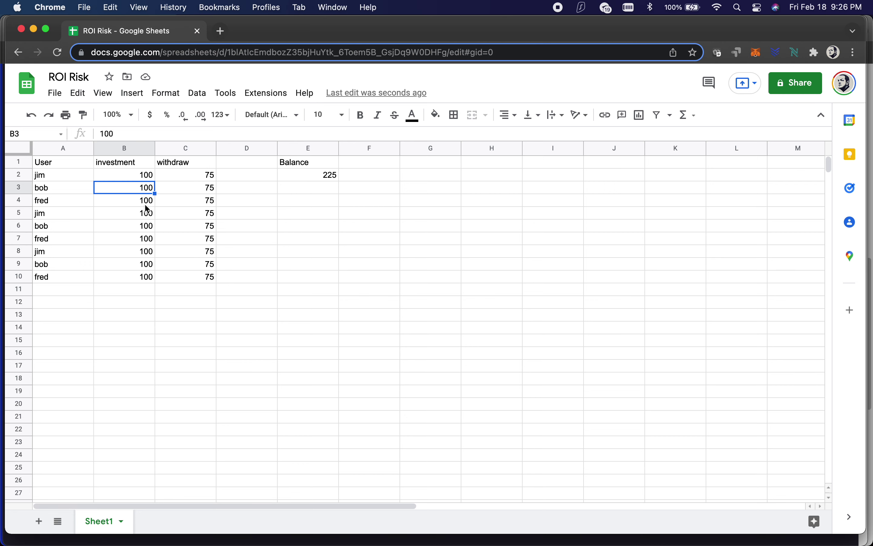
pyautogui.write('100000')
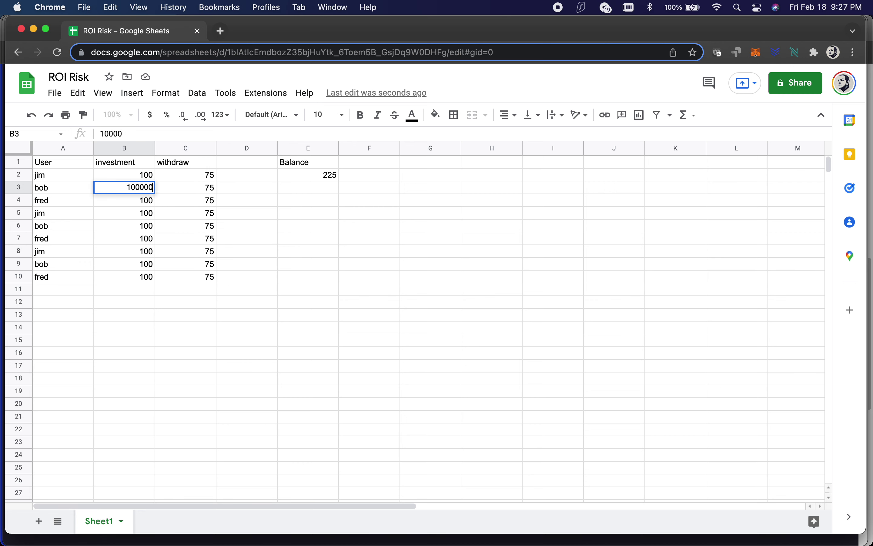
pyautogui.click(171, 221)
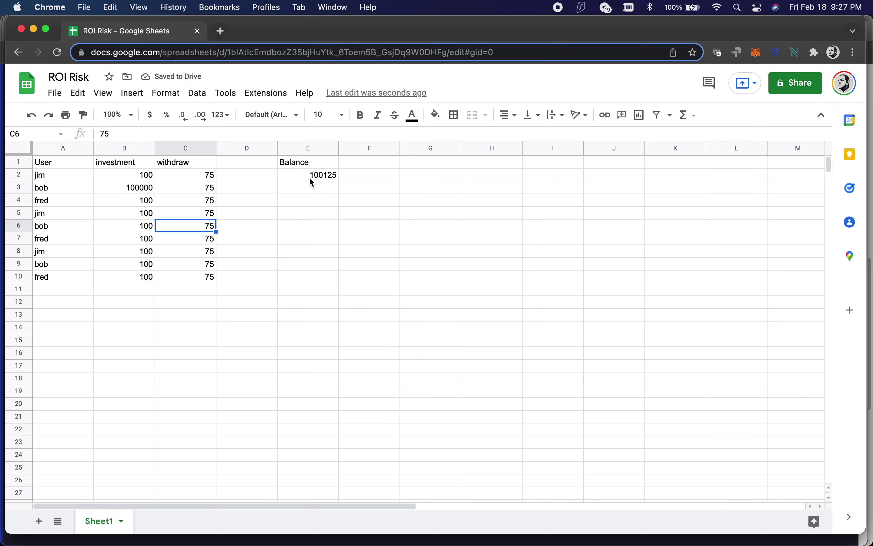
pyautogui.click(142, 189)
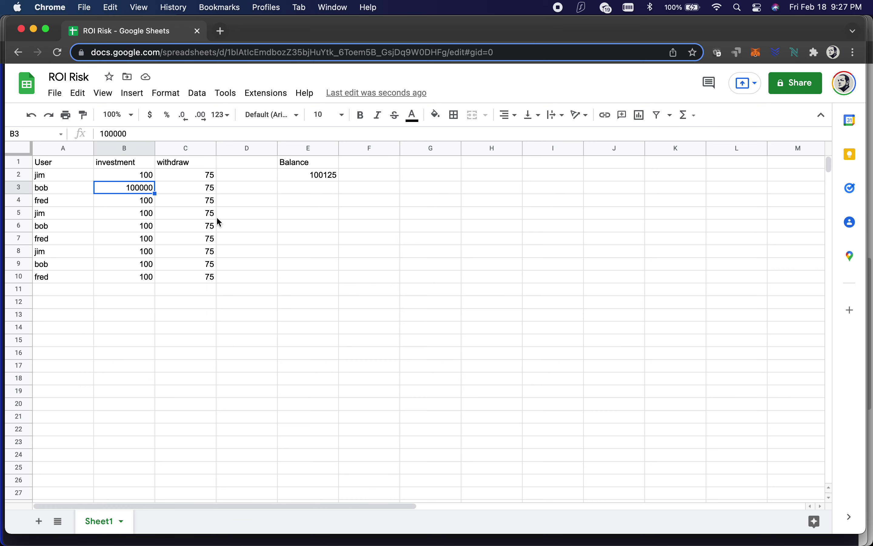
# Step: Enter a 120000 withdrawal in C3, inspect the E2 Balance formula, then start retyping 100600
pyautogui.click(186, 194)
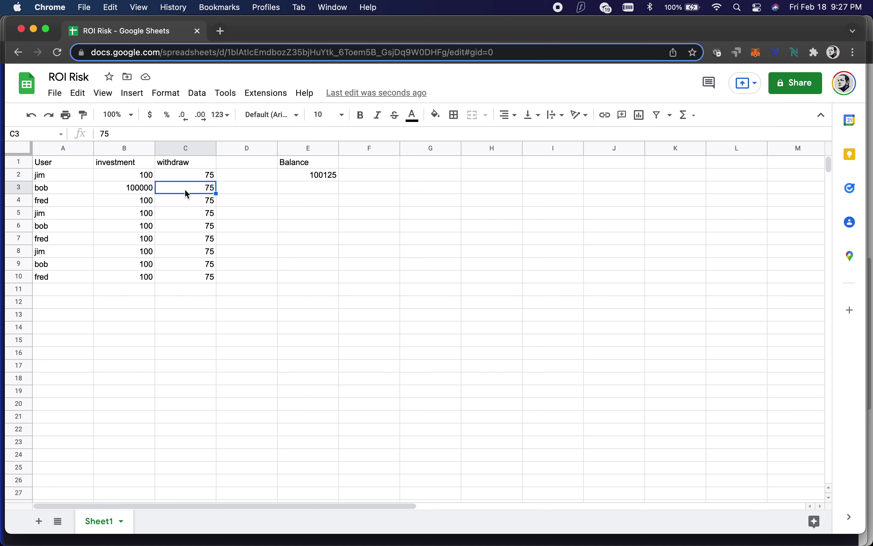
pyautogui.write('120000')
pyautogui.click(201, 215)
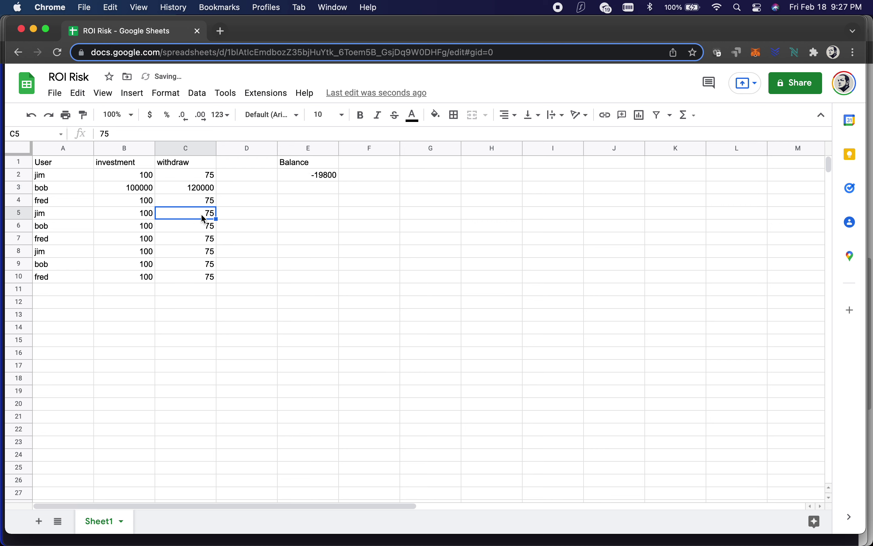
pyautogui.click(303, 178)
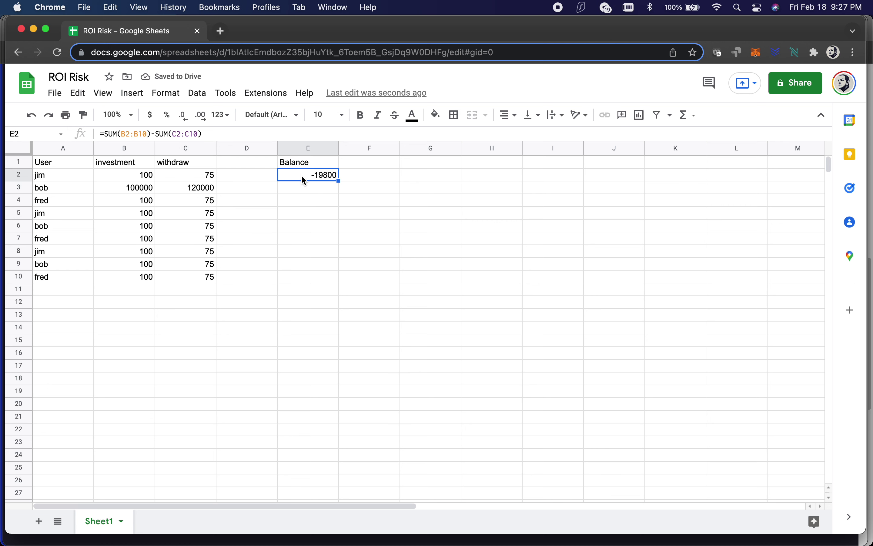
pyautogui.click(193, 188)
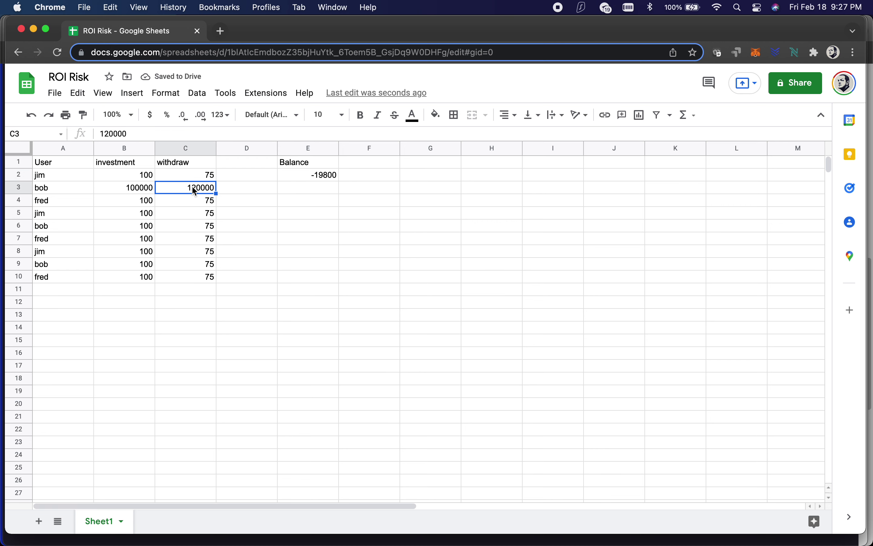
pyautogui.write('100600')
# Step: Commit bob's 100600 withdrawal in C3 against his 100000 investment
pyautogui.click(201, 225)
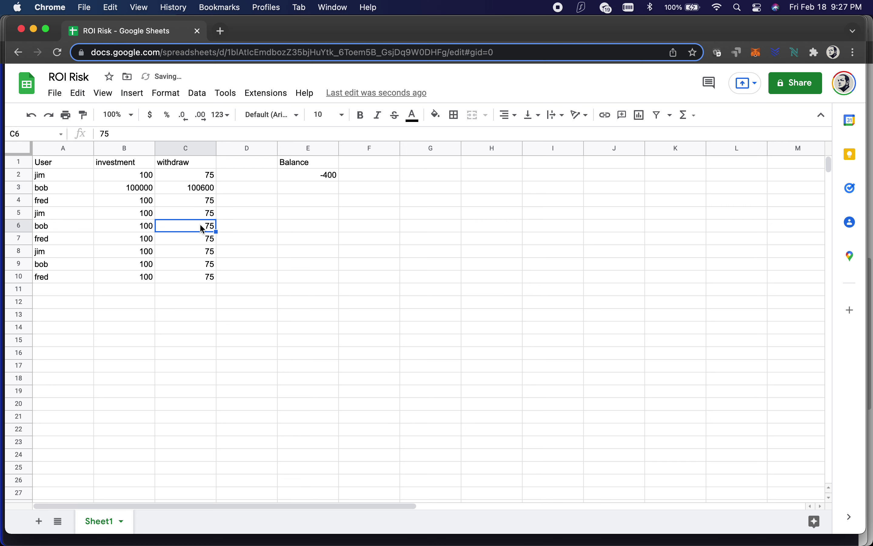
pyautogui.click(210, 192)
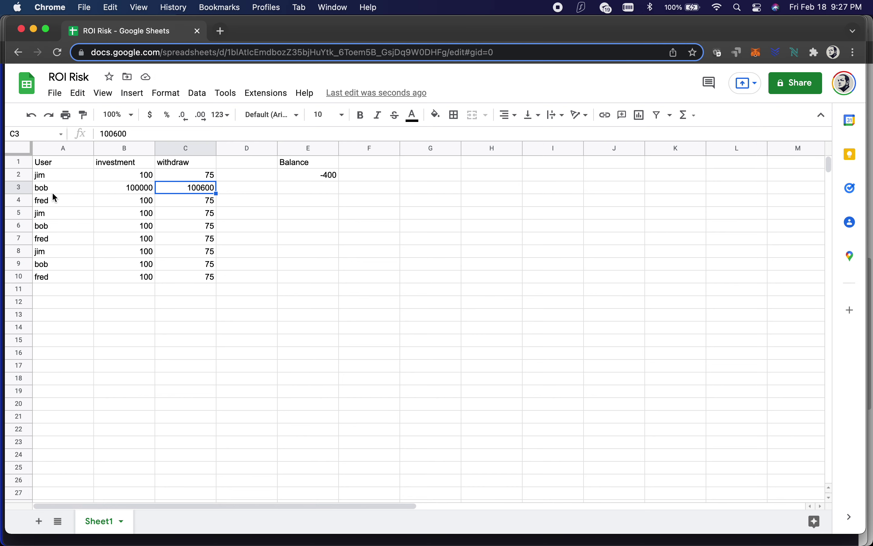
pyautogui.click(130, 195)
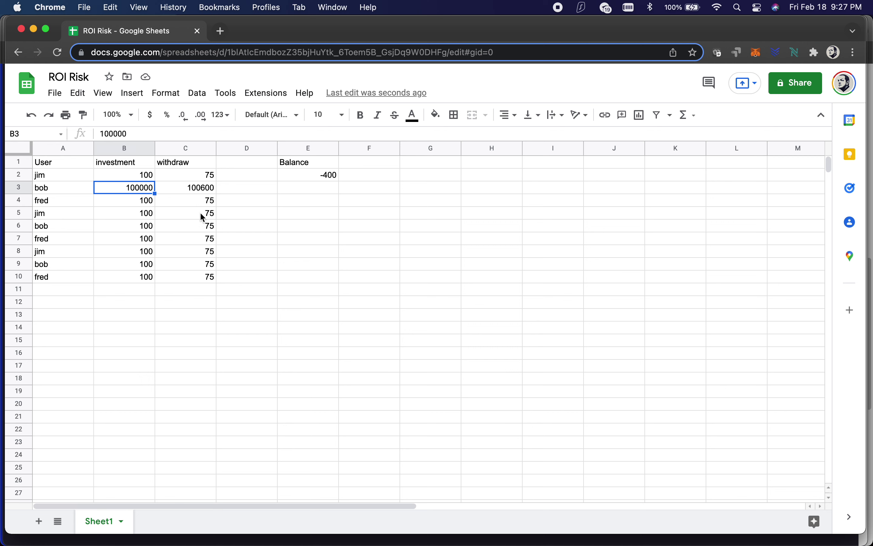
# Step: Check the status-bar sums of withdrawals C4:C10 and investments B4:B9
pyautogui.moveTo(199, 202); pyautogui.dragTo(197, 272)
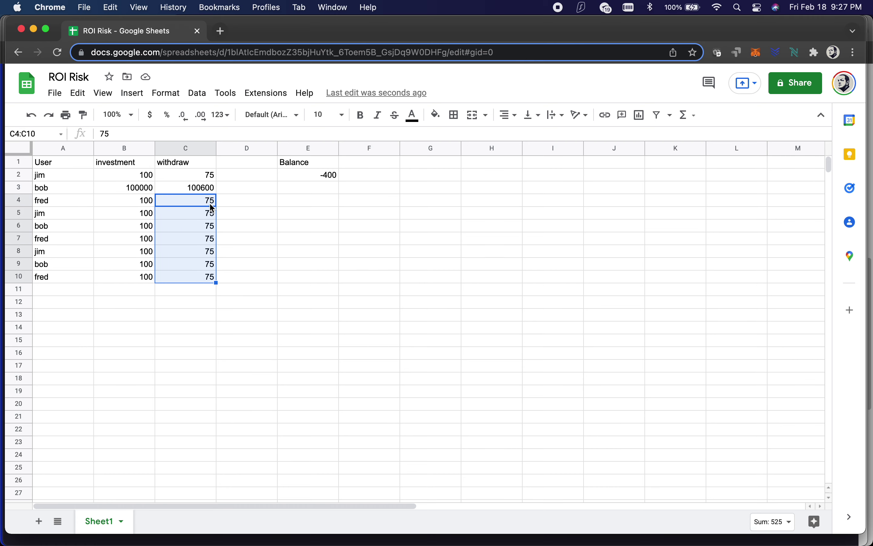
pyautogui.moveTo(150, 206); pyautogui.dragTo(138, 268)
pyautogui.click(200, 239)
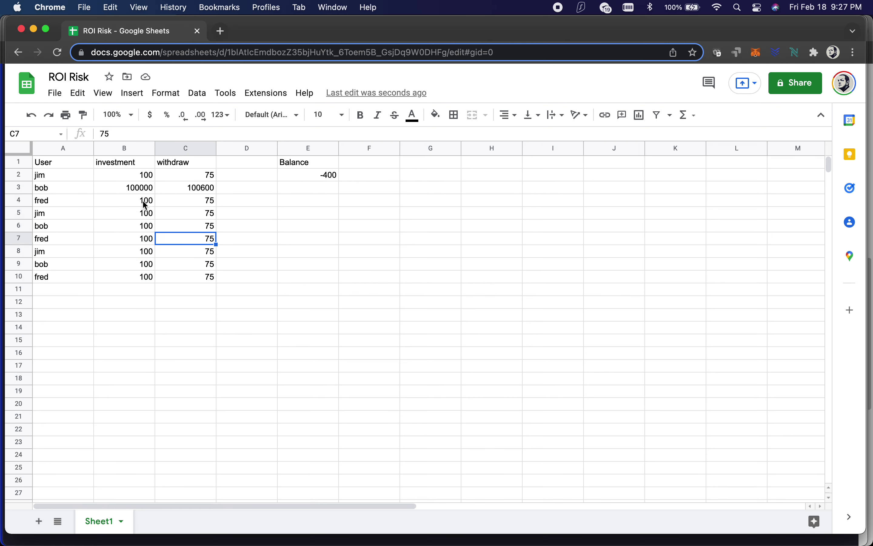
pyautogui.click(162, 200)
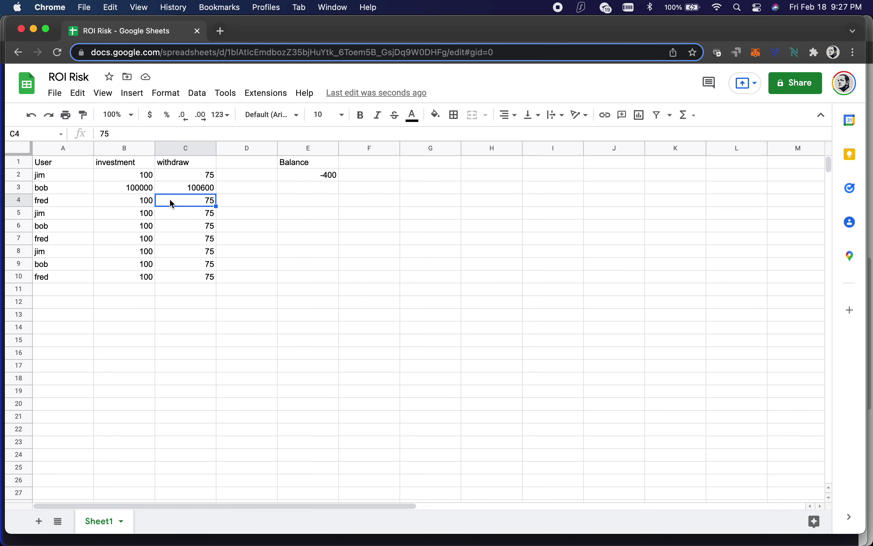
pyautogui.click(143, 188)
pyautogui.click(181, 191)
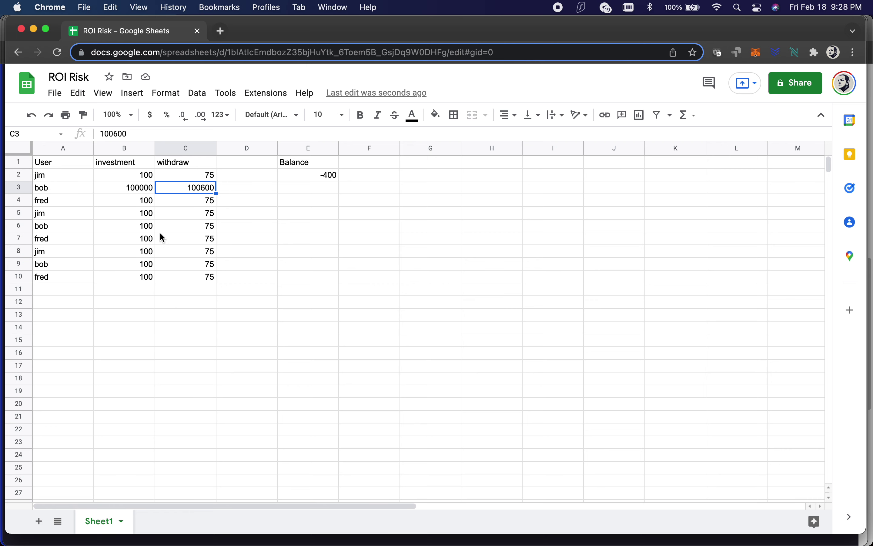
pyautogui.click(179, 288)
pyautogui.click(137, 288)
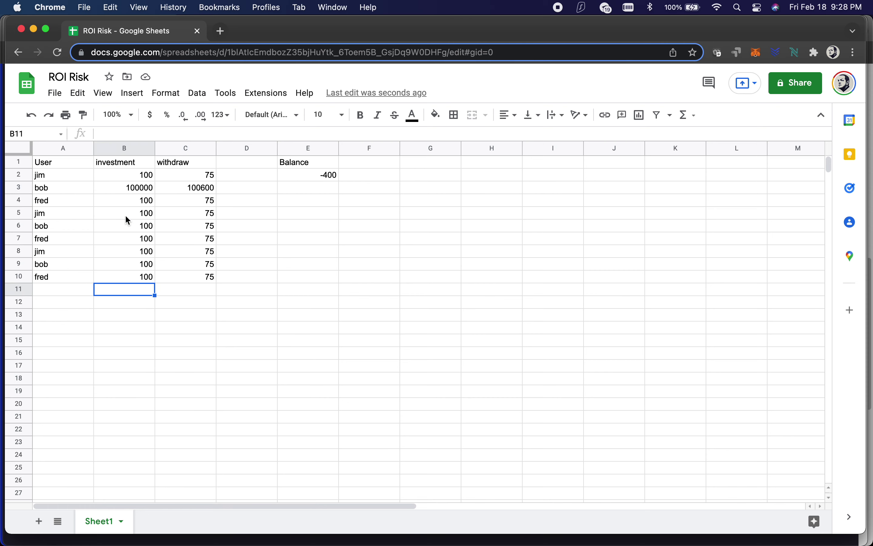
pyautogui.moveTo(142, 202); pyautogui.dragTo(144, 253)
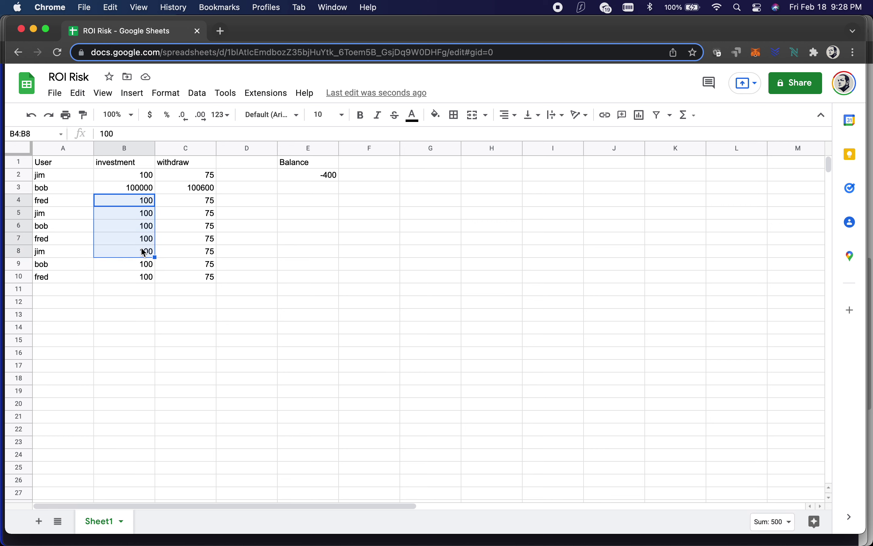
pyautogui.click(141, 229)
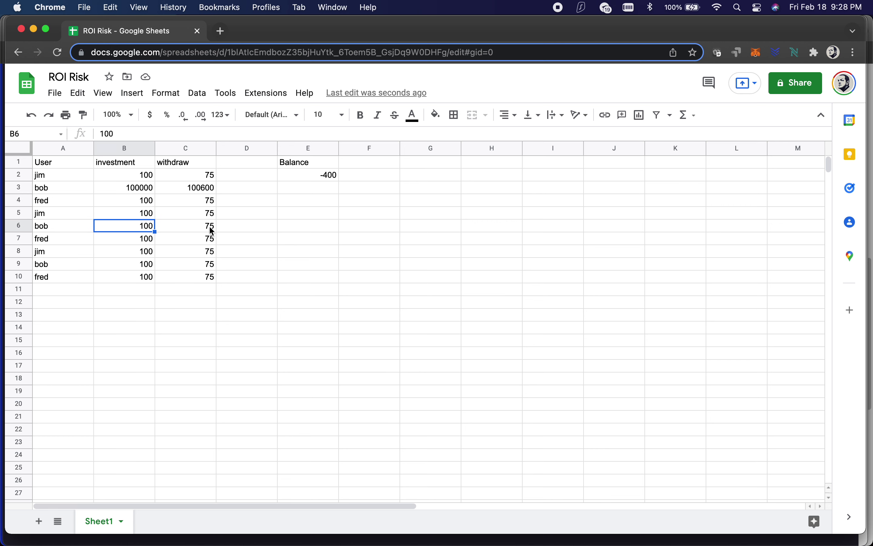
pyautogui.click(228, 230)
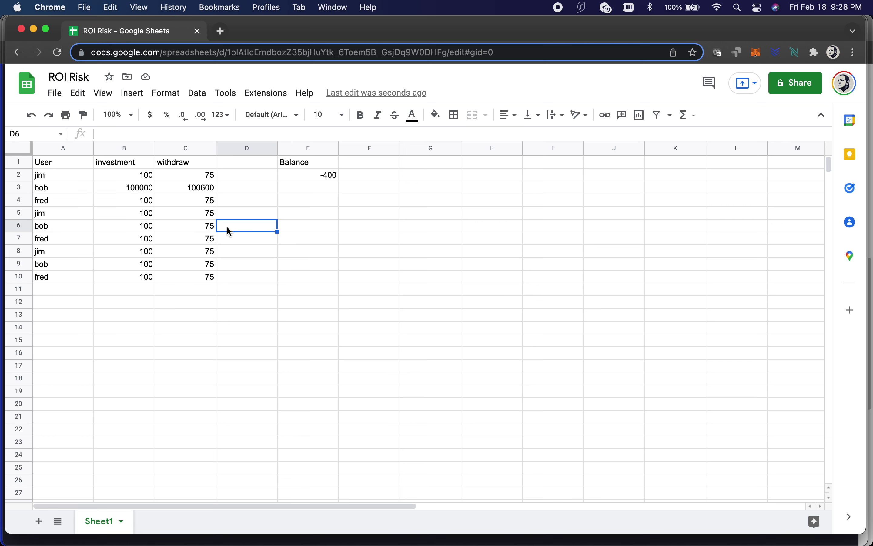
pyautogui.click(235, 174)
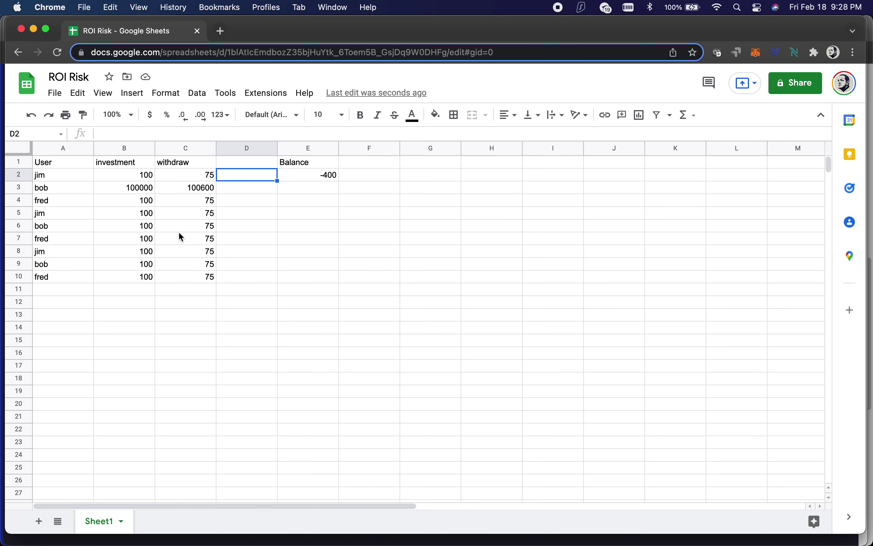
pyautogui.click(284, 243)
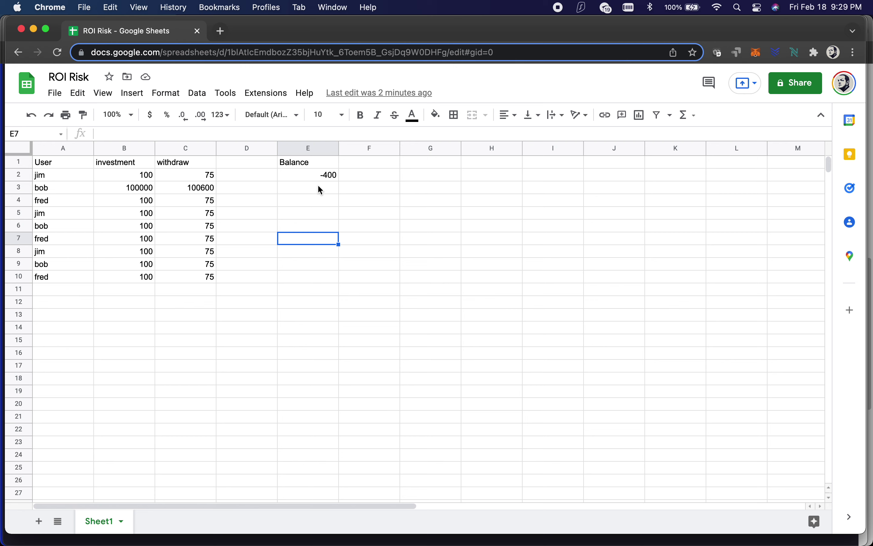
pyautogui.click(304, 193)
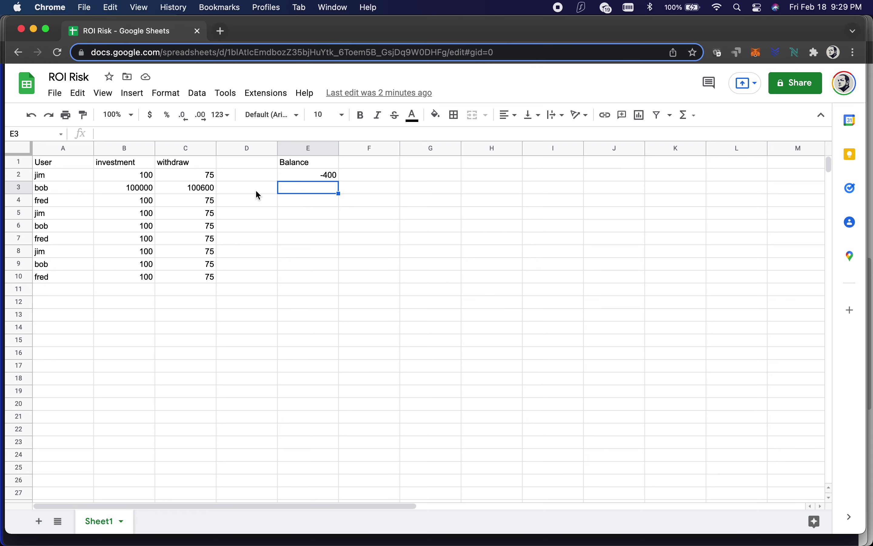
pyautogui.click(247, 193)
pyautogui.click(305, 176)
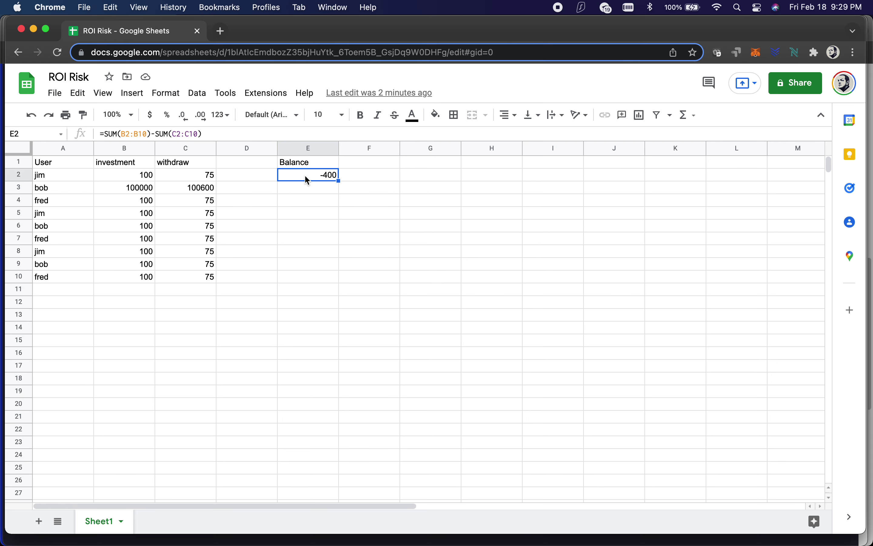